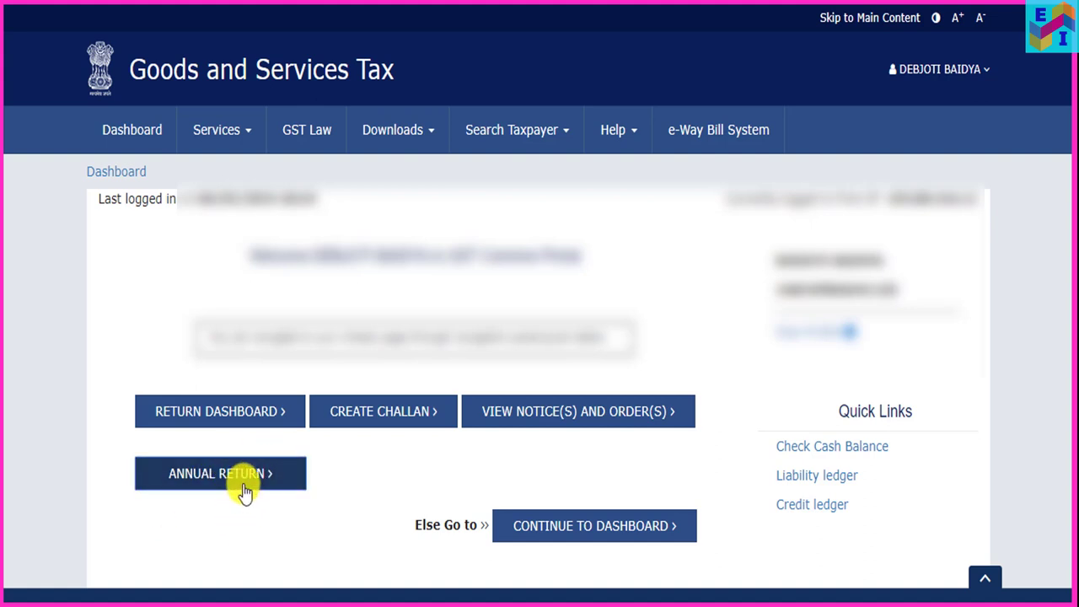
- Open Annual Return, select financial year 2017-18, and search its returns
{"action": "left_click", "coordinate": [241, 482]}
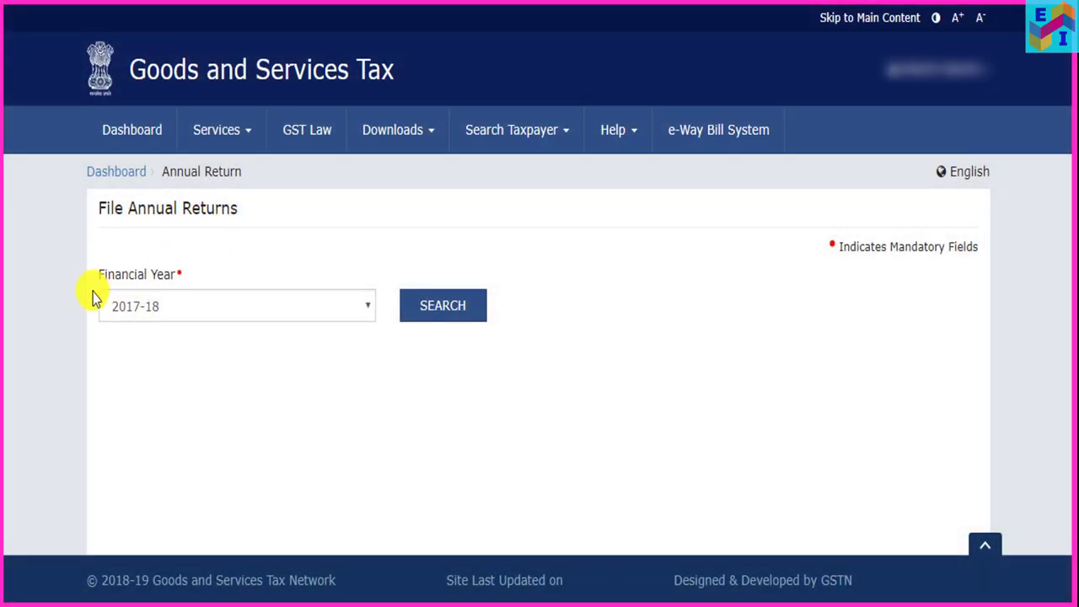
{"action": "left_click", "coordinate": [169, 308]}
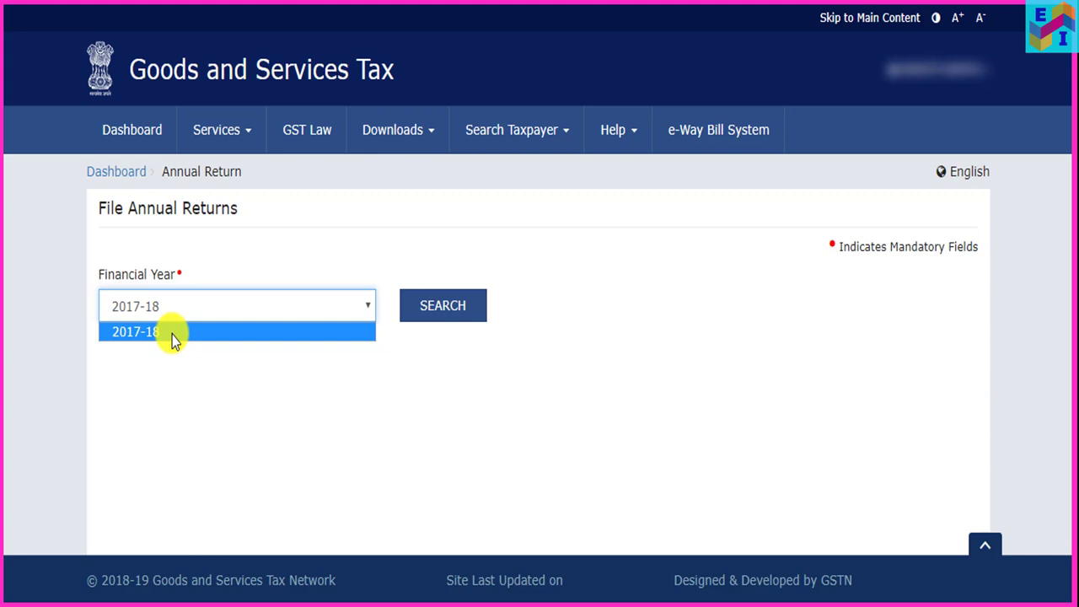
{"action": "left_click", "coordinate": [173, 337]}
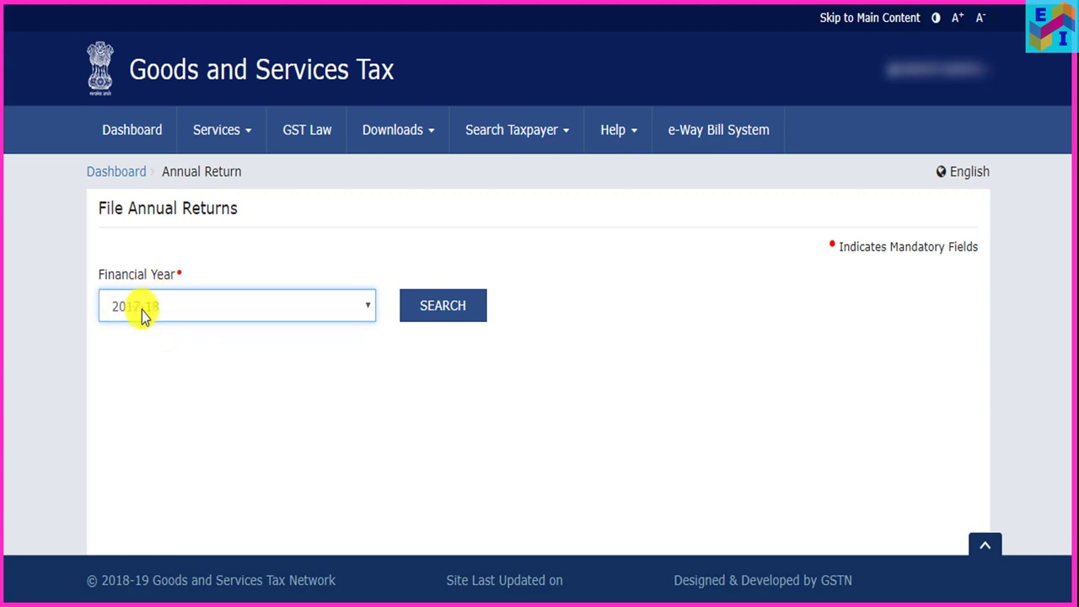
{"action": "left_click", "coordinate": [443, 315]}
{"action": "scroll", "coordinate": [438, 278], "scroll_direction": "down", "scroll_amount": 1}
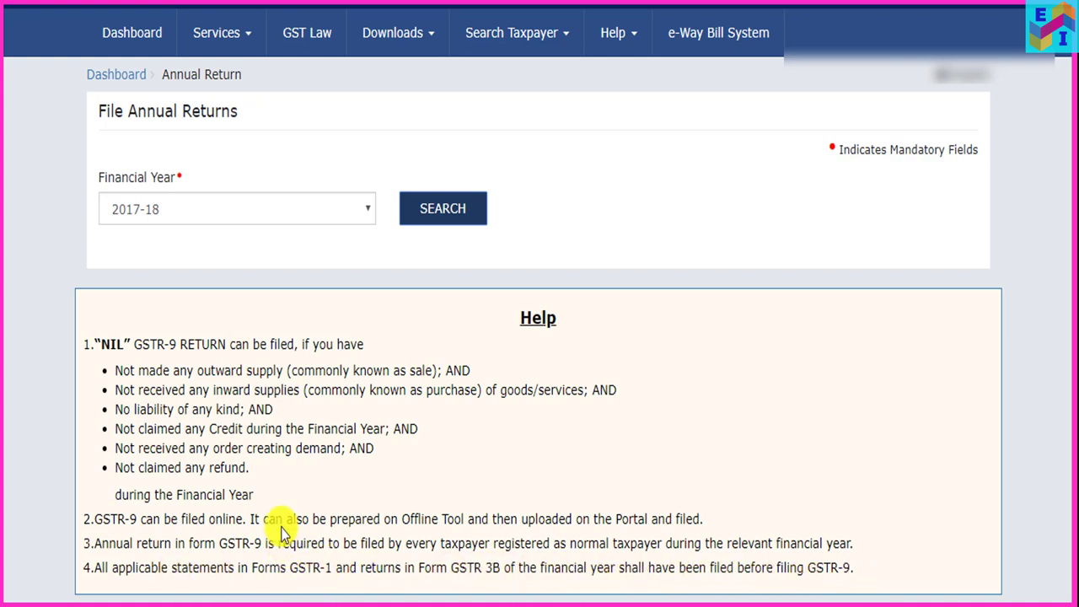
{"action": "scroll", "coordinate": [186, 584], "scroll_direction": "down", "scroll_amount": 2}
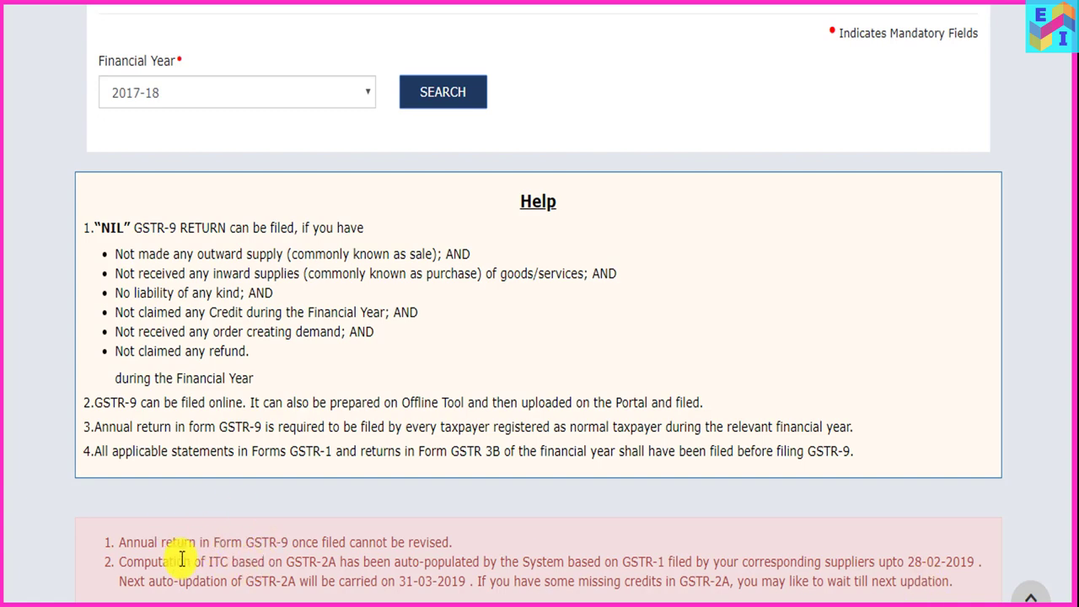
- Scroll down the annual return page toward the GSTR9 card
{"action": "scroll", "coordinate": [181, 559], "scroll_direction": "down", "scroll_amount": 3}
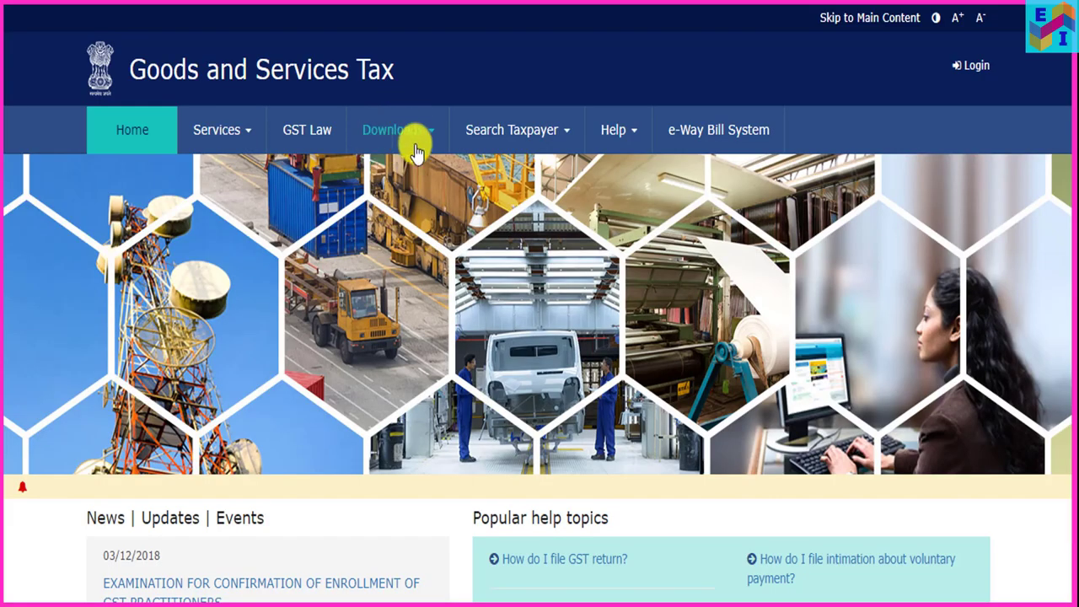
- Show the Offline Tools list under the homepage's Downloads menu
{"action": "left_click", "coordinate": [410, 135]}
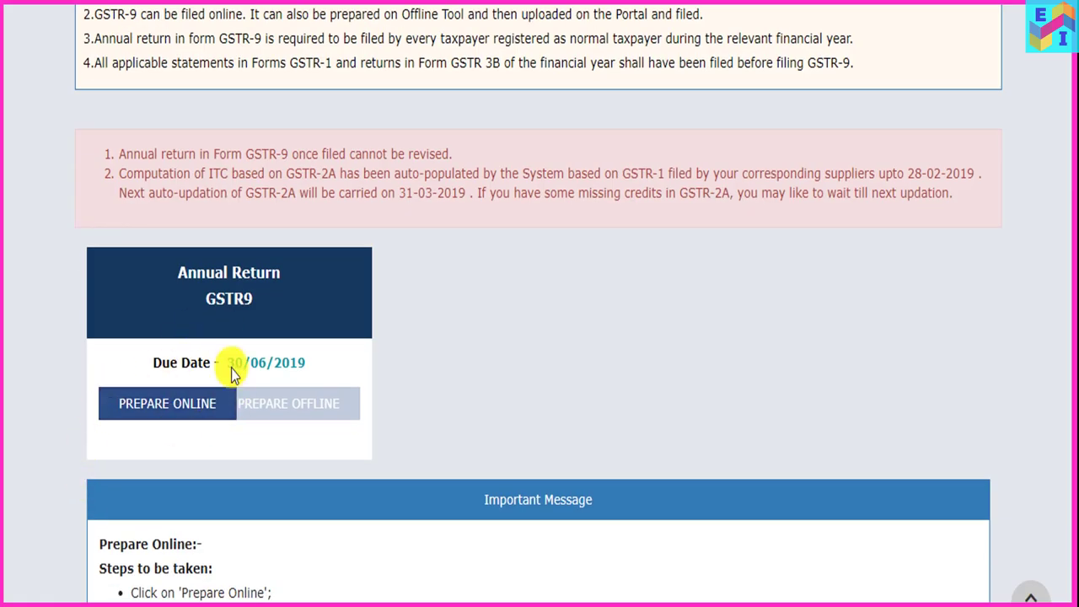
{"action": "scroll", "coordinate": [226, 422], "scroll_direction": "down", "scroll_amount": 4}
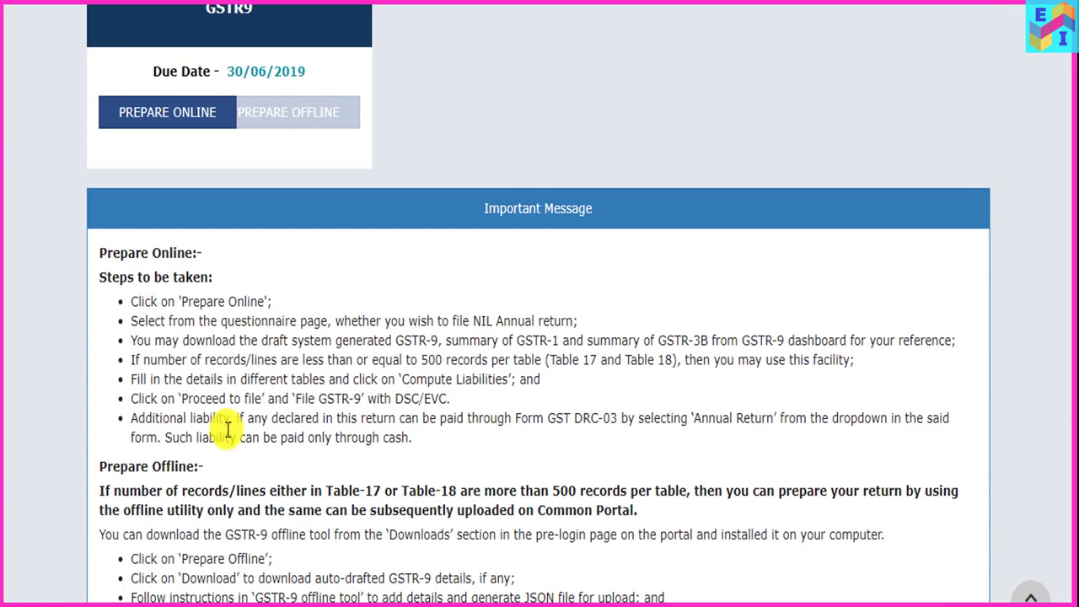
{"action": "scroll", "coordinate": [228, 430], "scroll_direction": "down", "scroll_amount": 1}
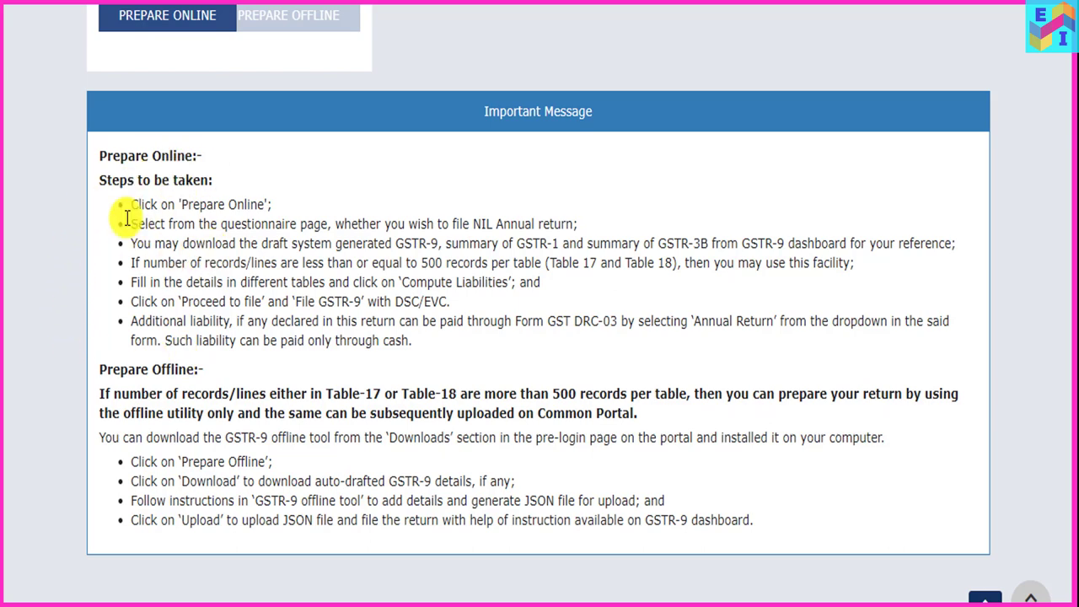
{"action": "scroll", "coordinate": [151, 213], "scroll_direction": "up", "scroll_amount": 1}
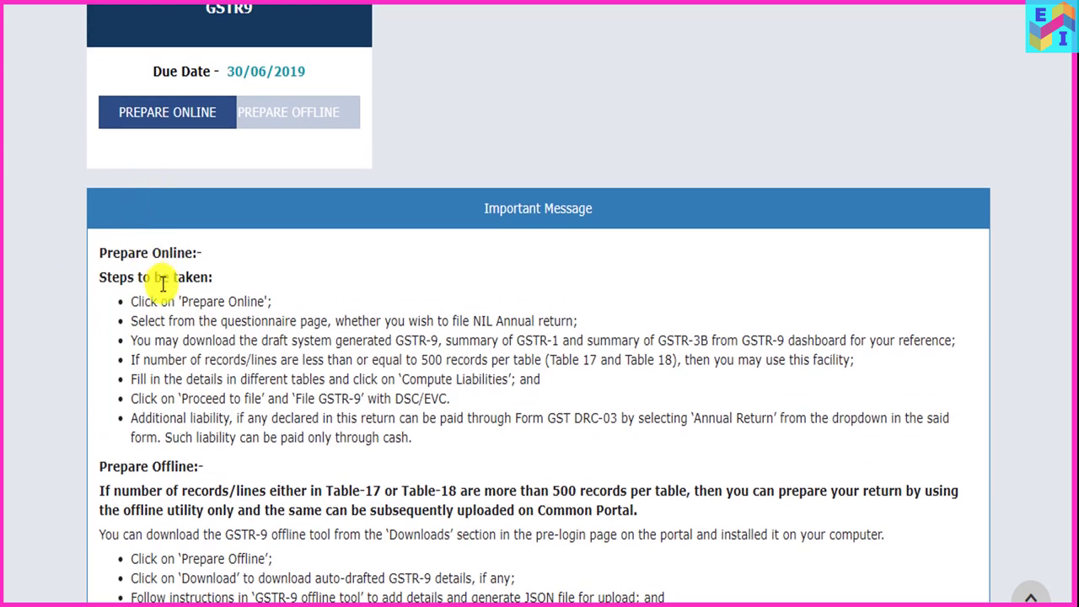
{"action": "scroll", "coordinate": [166, 315], "scroll_direction": "up", "scroll_amount": 1}
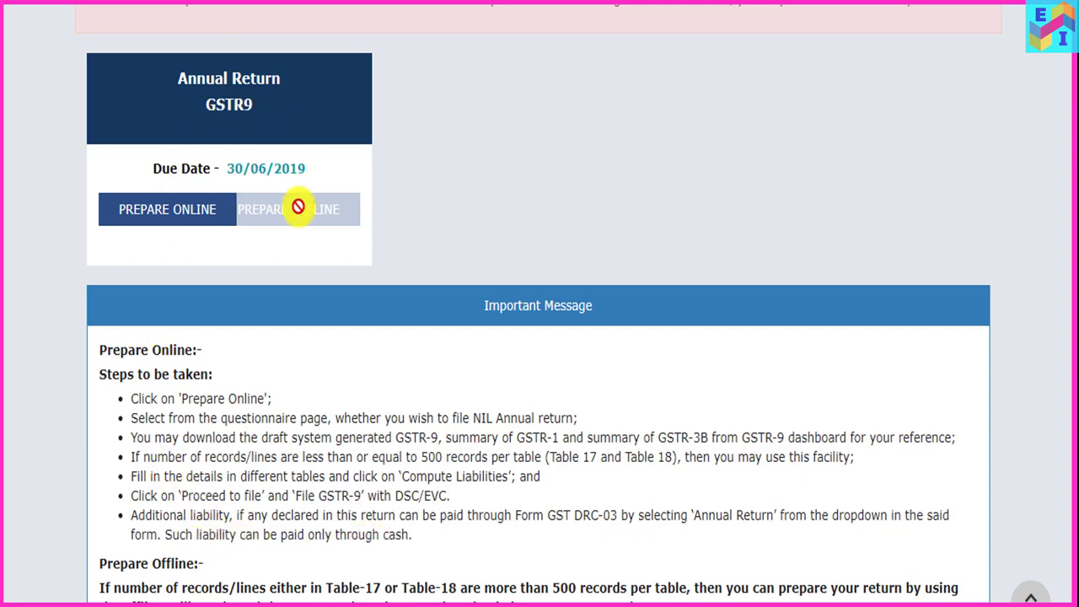
{"action": "scroll", "coordinate": [160, 582], "scroll_direction": "down", "scroll_amount": 3}
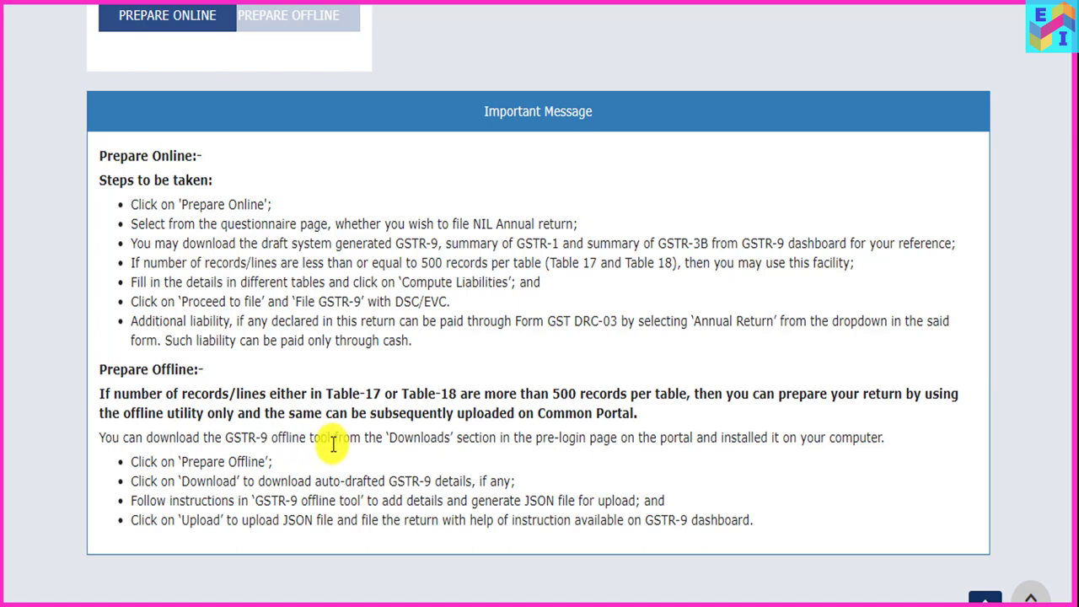
{"action": "double_click", "coordinate": [429, 439]}
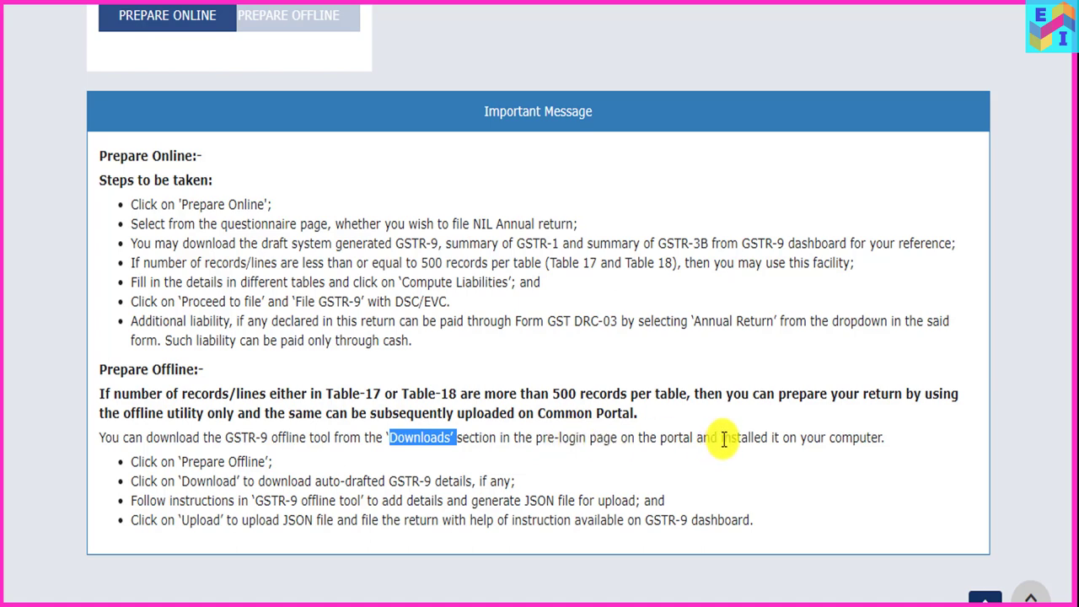
{"action": "left_click_drag", "start_coordinate": [721, 439], "coordinate": [760, 438]}
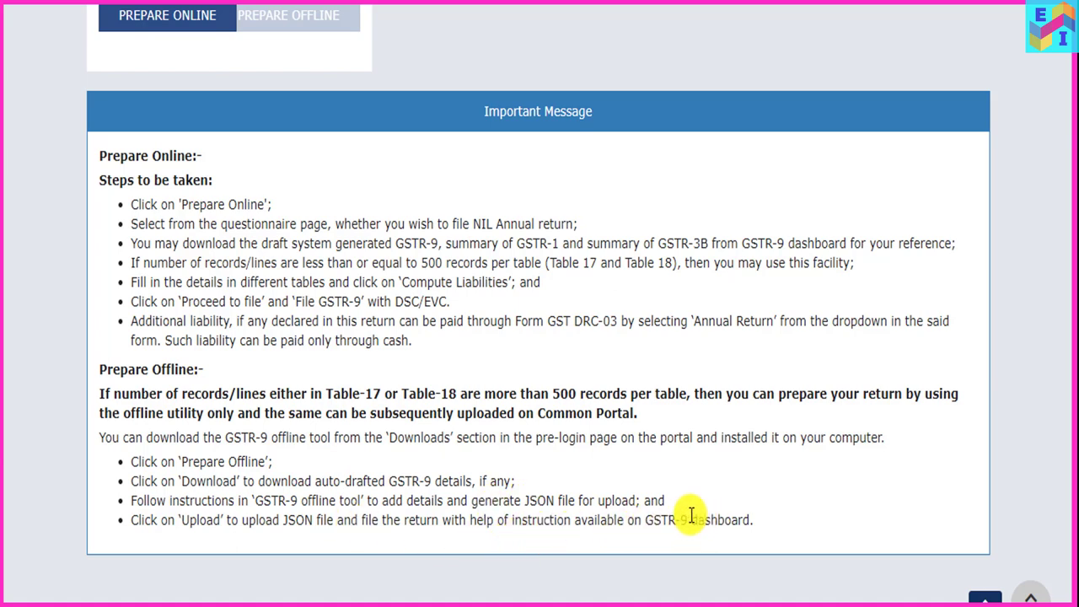
- Start GSTR-9 online preparation, answer No to filing a Nil return, and continue
{"action": "scroll", "coordinate": [414, 472], "scroll_direction": "up", "scroll_amount": 3}
{"action": "scroll", "coordinate": [211, 474], "scroll_direction": "up", "scroll_amount": 1}
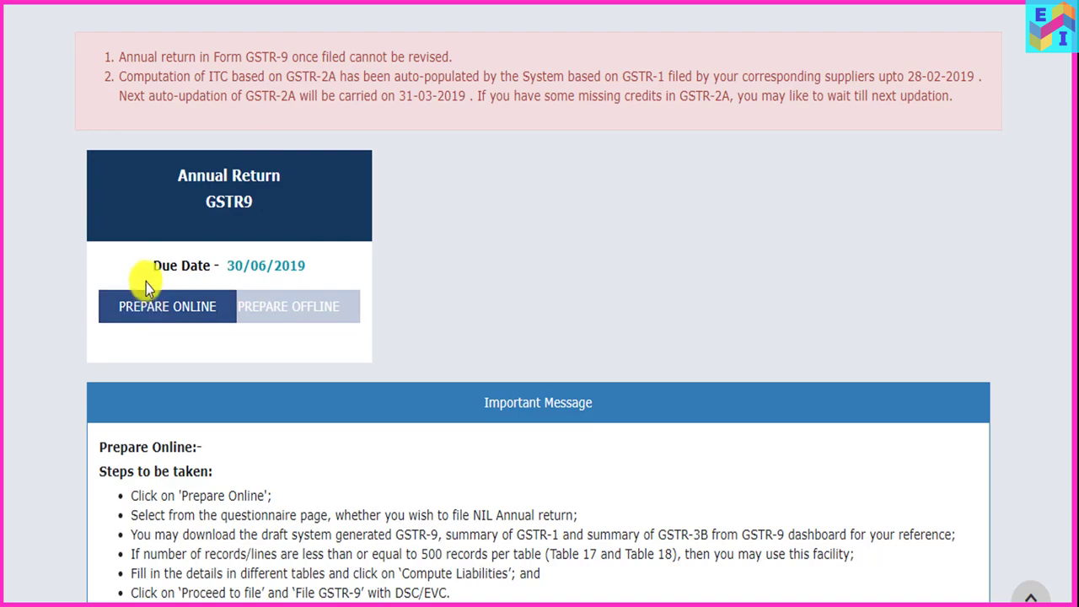
{"action": "left_click", "coordinate": [164, 323]}
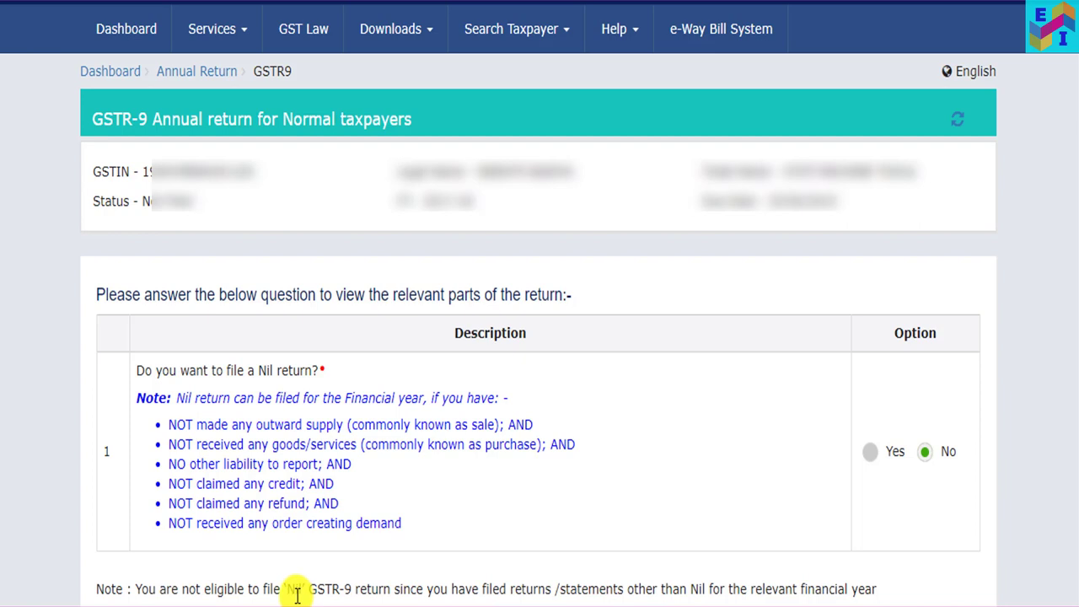
{"action": "left_click", "coordinate": [938, 456]}
{"action": "scroll", "coordinate": [934, 452], "scroll_direction": "down", "scroll_amount": 1}
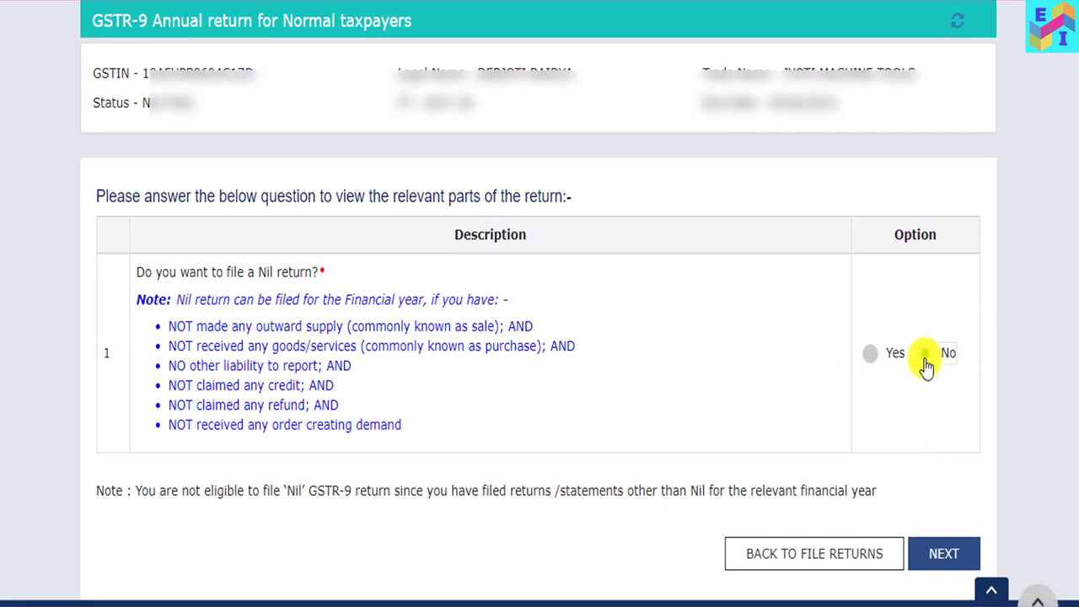
{"action": "left_click", "coordinate": [944, 551]}
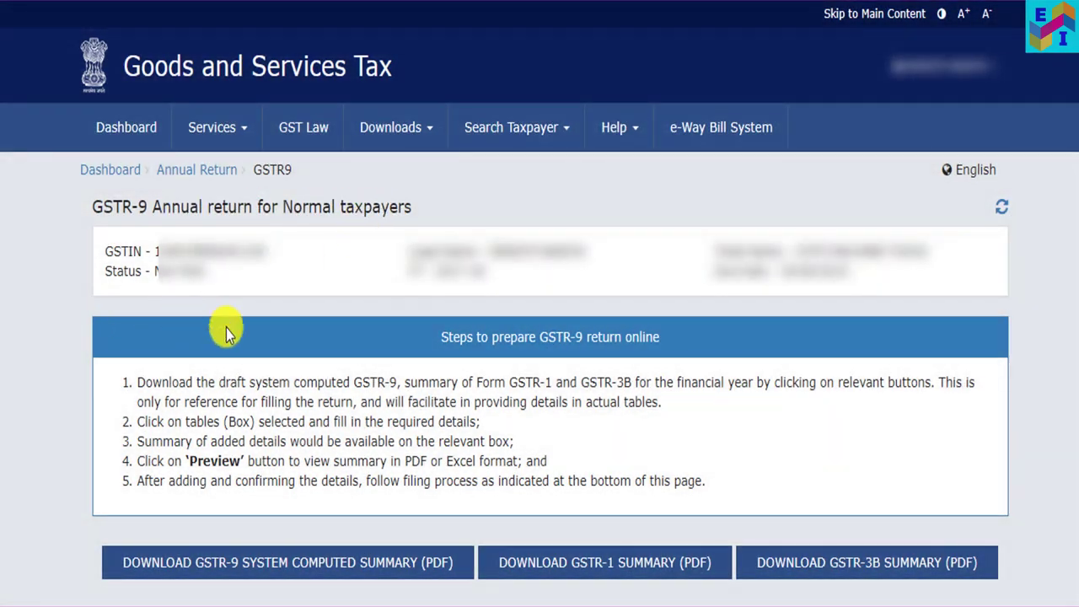
{"action": "scroll", "coordinate": [383, 344], "scroll_direction": "down", "scroll_amount": 1}
{"action": "scroll", "coordinate": [494, 356], "scroll_direction": "down", "scroll_amount": 3}
{"action": "scroll", "coordinate": [414, 282], "scroll_direction": "down", "scroll_amount": 2}
{"action": "scroll", "coordinate": [501, 329], "scroll_direction": "down", "scroll_amount": 2}
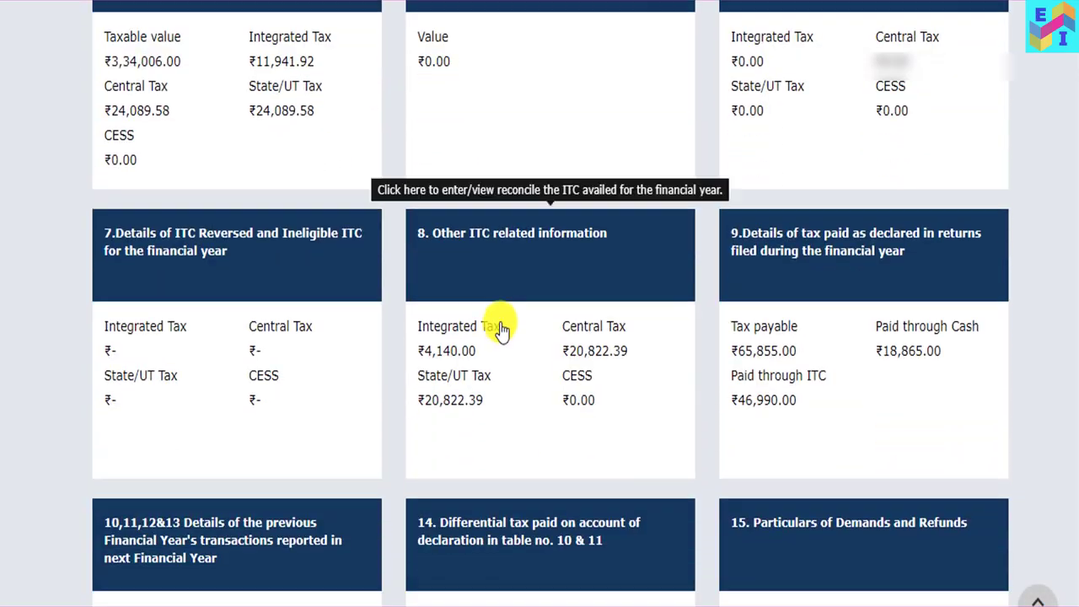
{"action": "scroll", "coordinate": [500, 329], "scroll_direction": "down", "scroll_amount": 1}
{"action": "scroll", "coordinate": [484, 378], "scroll_direction": "down", "scroll_amount": 4}
{"action": "scroll", "coordinate": [472, 378], "scroll_direction": "down", "scroll_amount": 4}
{"action": "scroll", "coordinate": [440, 371], "scroll_direction": "down", "scroll_amount": 3}
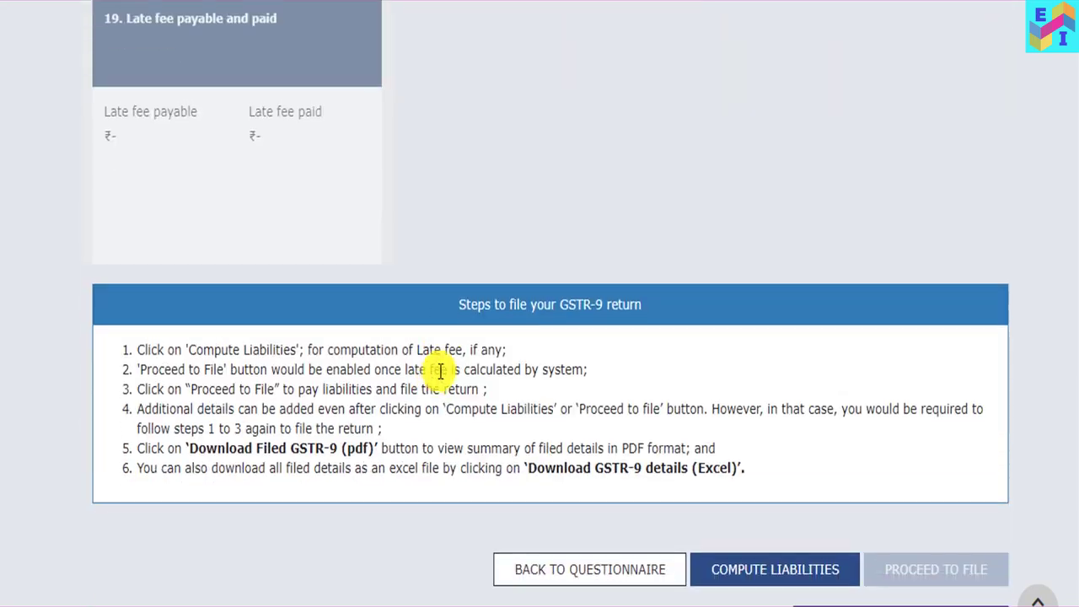
{"action": "scroll", "coordinate": [578, 457], "scroll_direction": "down", "scroll_amount": 1}
{"action": "scroll", "coordinate": [301, 534], "scroll_direction": "down", "scroll_amount": 1}
{"action": "scroll", "coordinate": [304, 331], "scroll_direction": "up", "scroll_amount": 10}
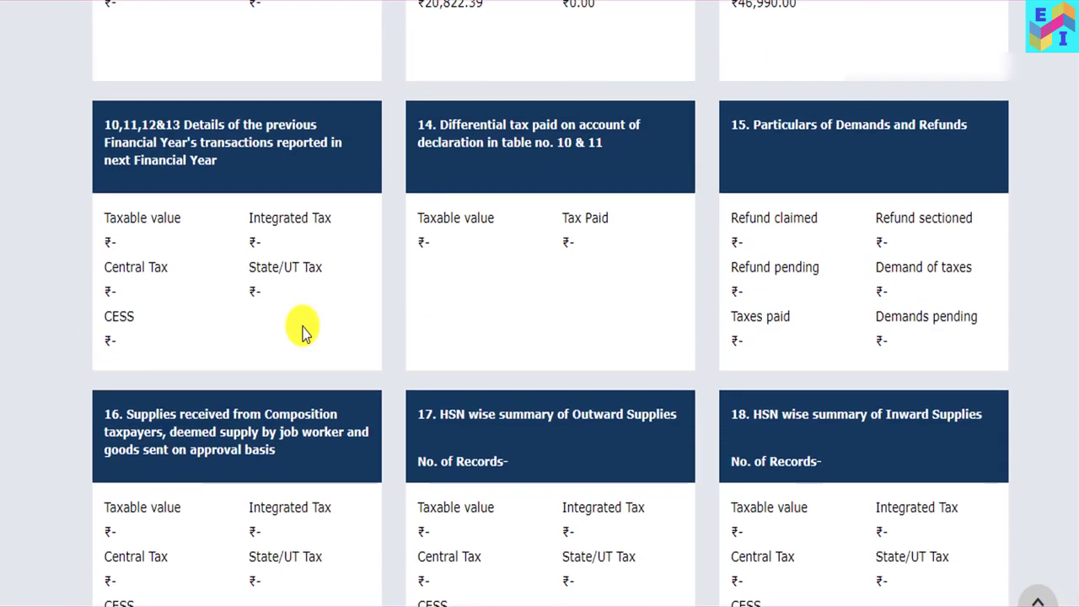
{"action": "scroll", "coordinate": [304, 331], "scroll_direction": "up", "scroll_amount": 5}
{"action": "scroll", "coordinate": [301, 320], "scroll_direction": "up", "scroll_amount": 6}
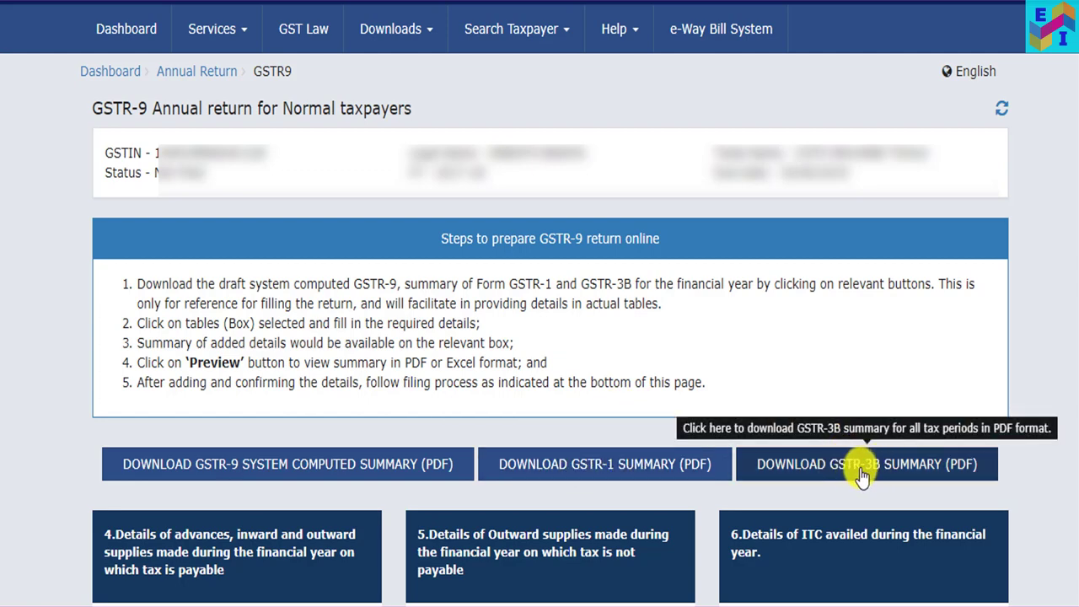
- Scroll past GSTR-9 tiles 4–19 to the filing steps and Compute Liabilities button
{"action": "scroll", "coordinate": [274, 451], "scroll_direction": "down", "scroll_amount": 1}
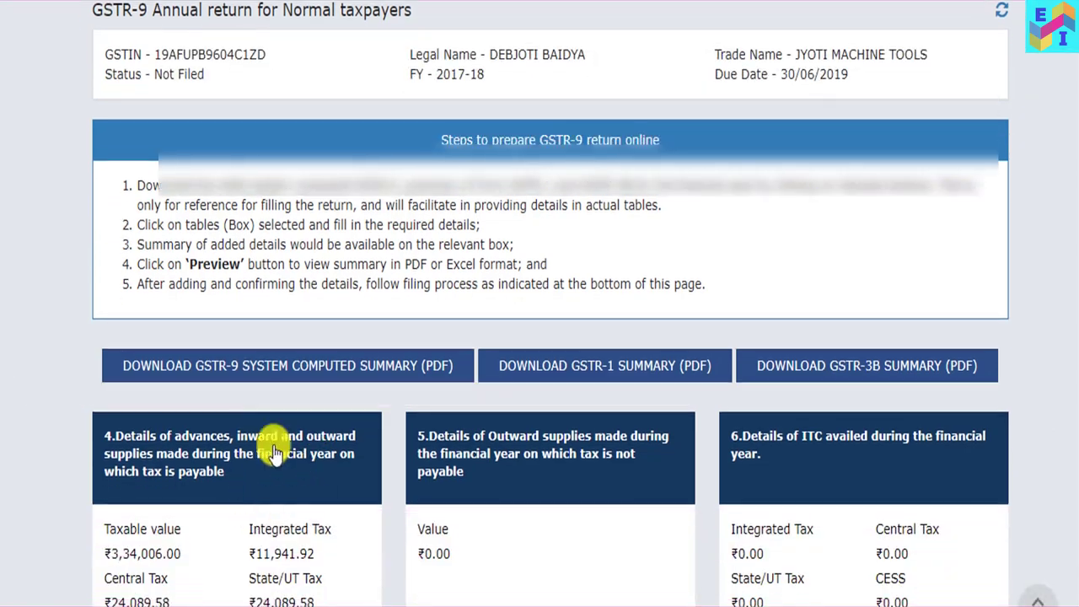
{"action": "scroll", "coordinate": [249, 413], "scroll_direction": "down", "scroll_amount": 3}
{"action": "scroll", "coordinate": [490, 415], "scroll_direction": "down", "scroll_amount": 3}
{"action": "scroll", "coordinate": [609, 284], "scroll_direction": "down", "scroll_amount": 3}
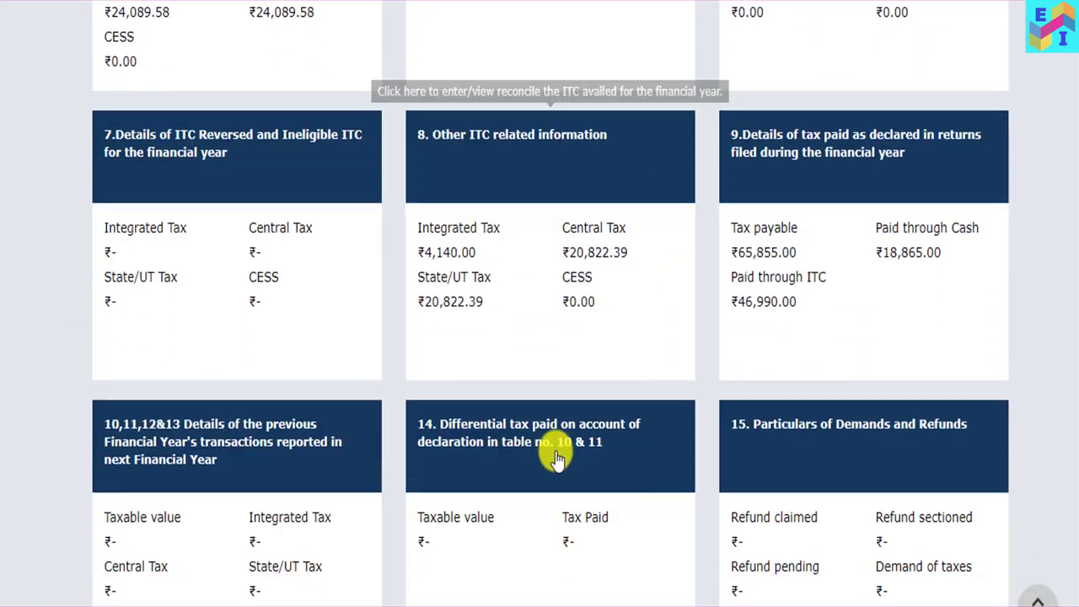
{"action": "scroll", "coordinate": [535, 431], "scroll_direction": "down", "scroll_amount": 2}
{"action": "scroll", "coordinate": [514, 428], "scroll_direction": "down", "scroll_amount": 5}
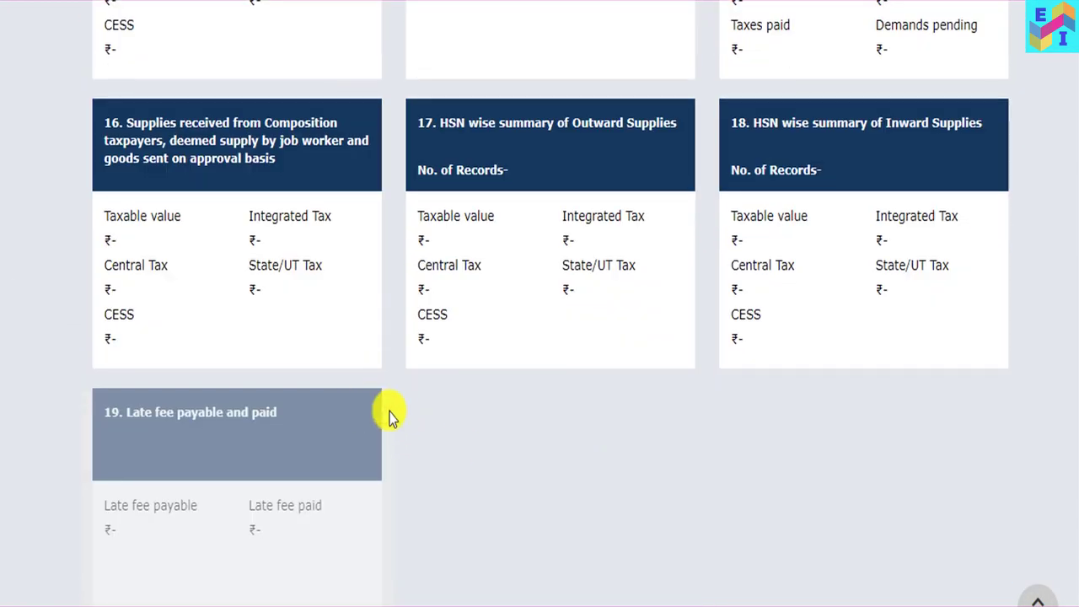
{"action": "scroll", "coordinate": [354, 362], "scroll_direction": "down", "scroll_amount": 2}
{"action": "scroll", "coordinate": [337, 354], "scroll_direction": "down", "scroll_amount": 2}
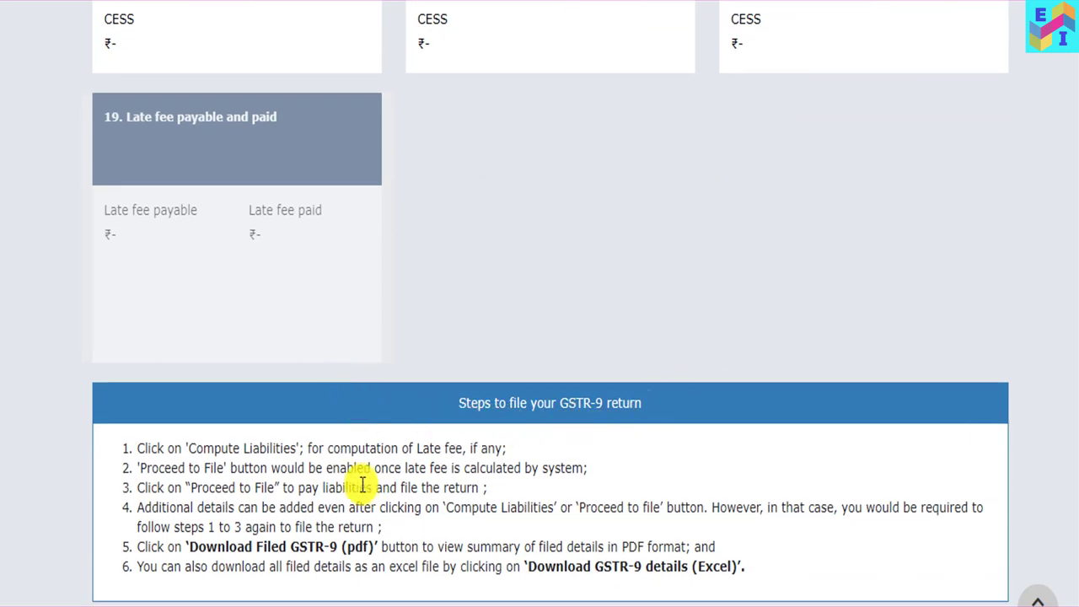
{"action": "scroll", "coordinate": [363, 489], "scroll_direction": "down", "scroll_amount": 2}
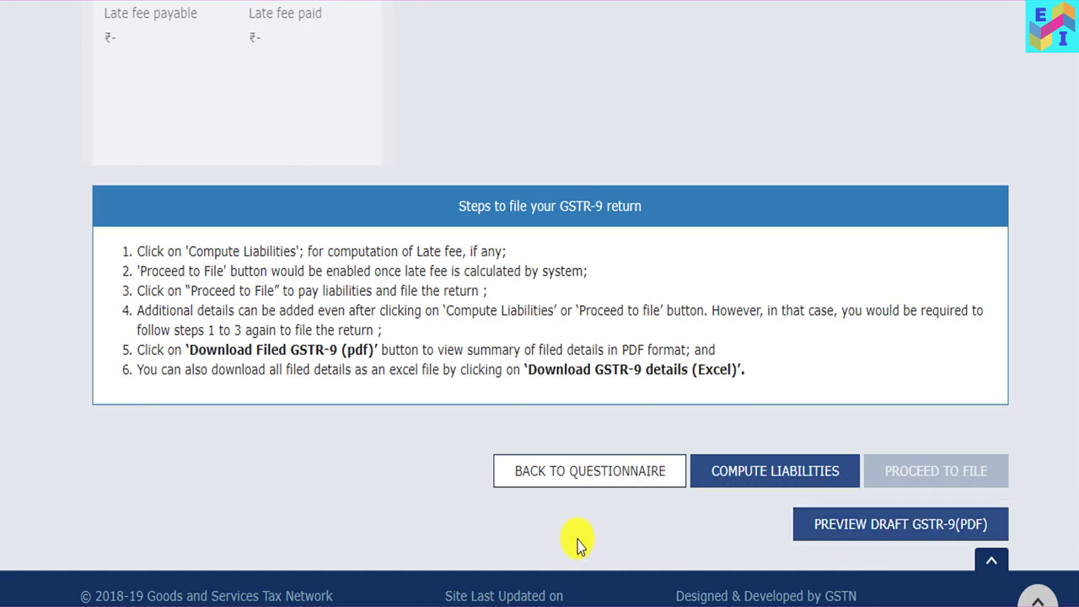
- Scroll back up to the GSTR-9 page's navigation bar and download buttons
{"action": "scroll", "coordinate": [579, 539], "scroll_direction": "up", "scroll_amount": 10}
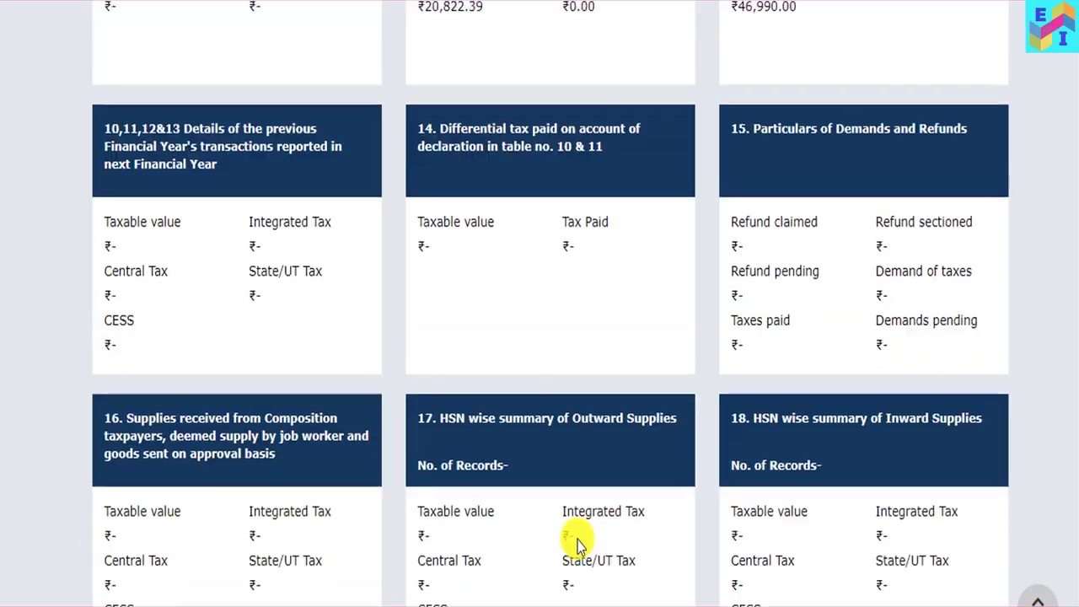
{"action": "scroll", "coordinate": [578, 548], "scroll_direction": "up", "scroll_amount": 5}
{"action": "scroll", "coordinate": [578, 554], "scroll_direction": "up", "scroll_amount": 10}
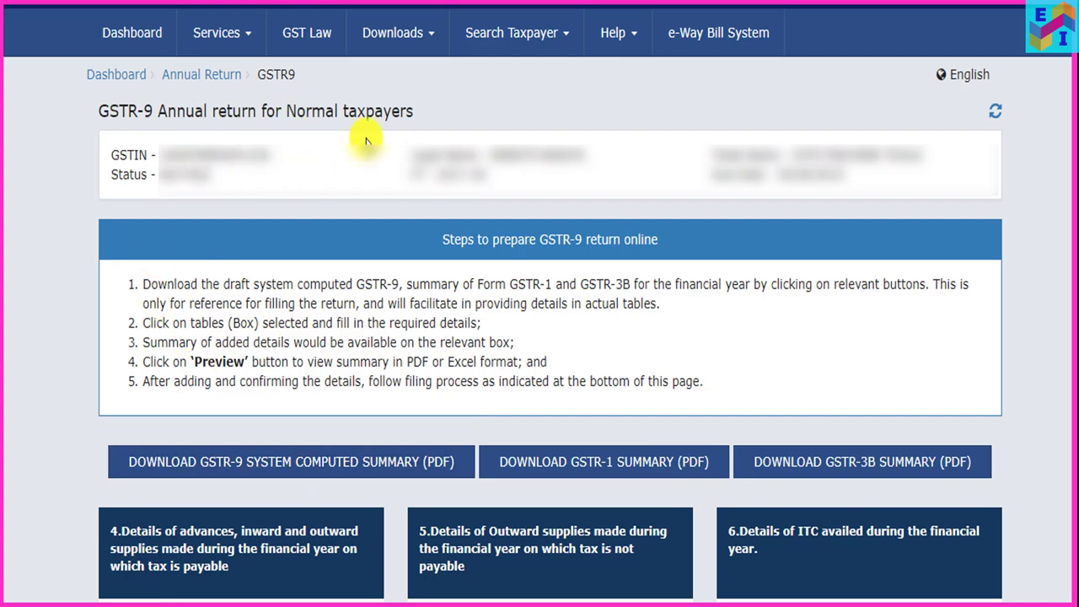
{"action": "scroll", "coordinate": [291, 430], "scroll_direction": "down", "scroll_amount": 2}
{"action": "scroll", "coordinate": [380, 363], "scroll_direction": "down", "scroll_amount": 4}
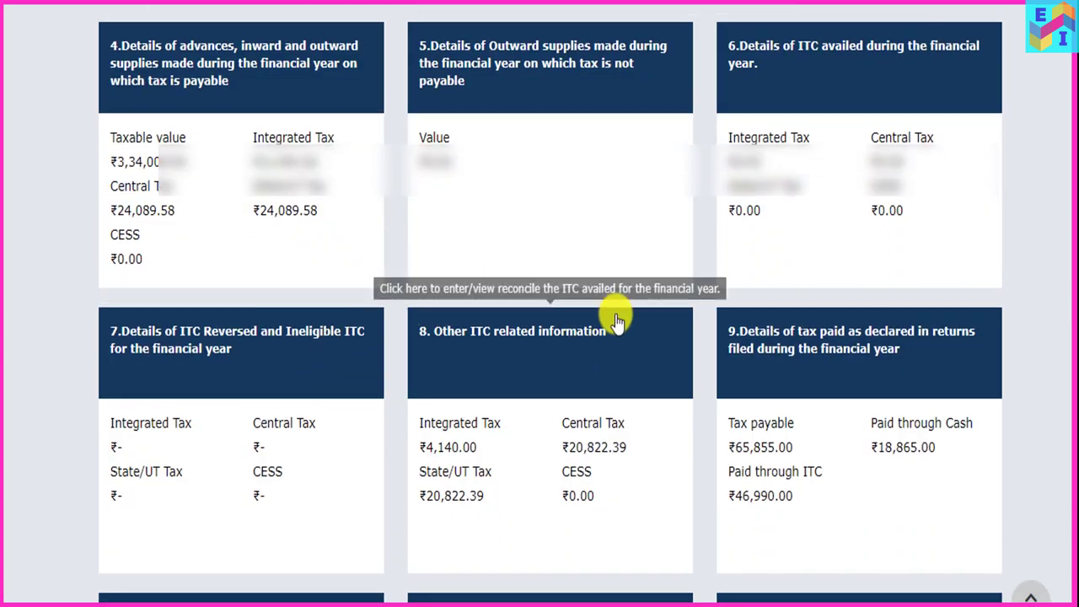
{"action": "scroll", "coordinate": [548, 321], "scroll_direction": "down", "scroll_amount": 2}
{"action": "scroll", "coordinate": [422, 284], "scroll_direction": "down", "scroll_amount": 2}
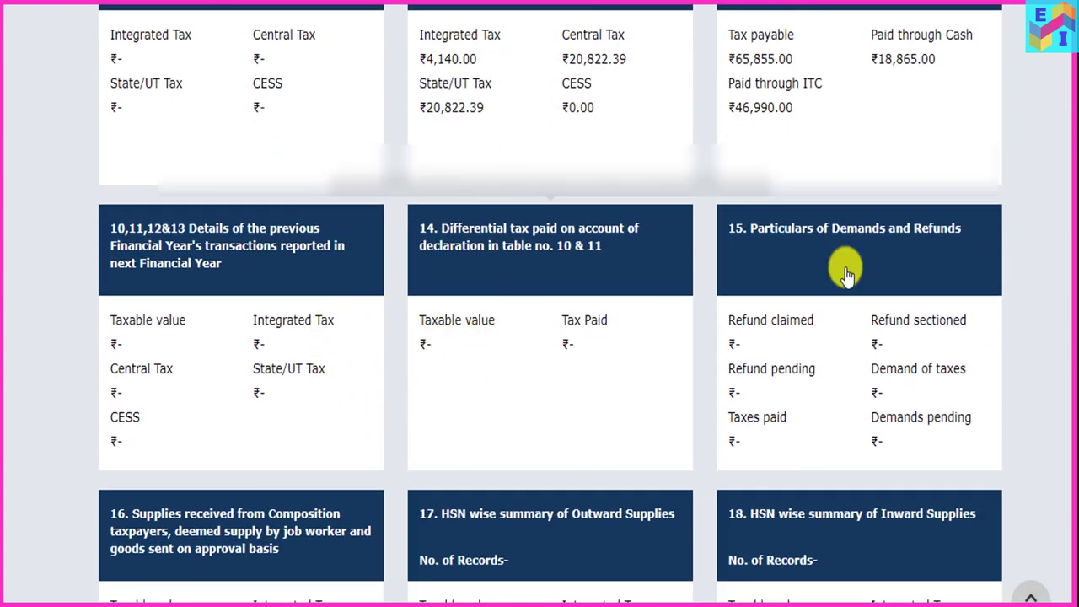
{"action": "scroll", "coordinate": [795, 368], "scroll_direction": "down", "scroll_amount": 1}
{"action": "scroll", "coordinate": [332, 435], "scroll_direction": "down", "scroll_amount": 2}
{"action": "scroll", "coordinate": [361, 428], "scroll_direction": "down", "scroll_amount": 1}
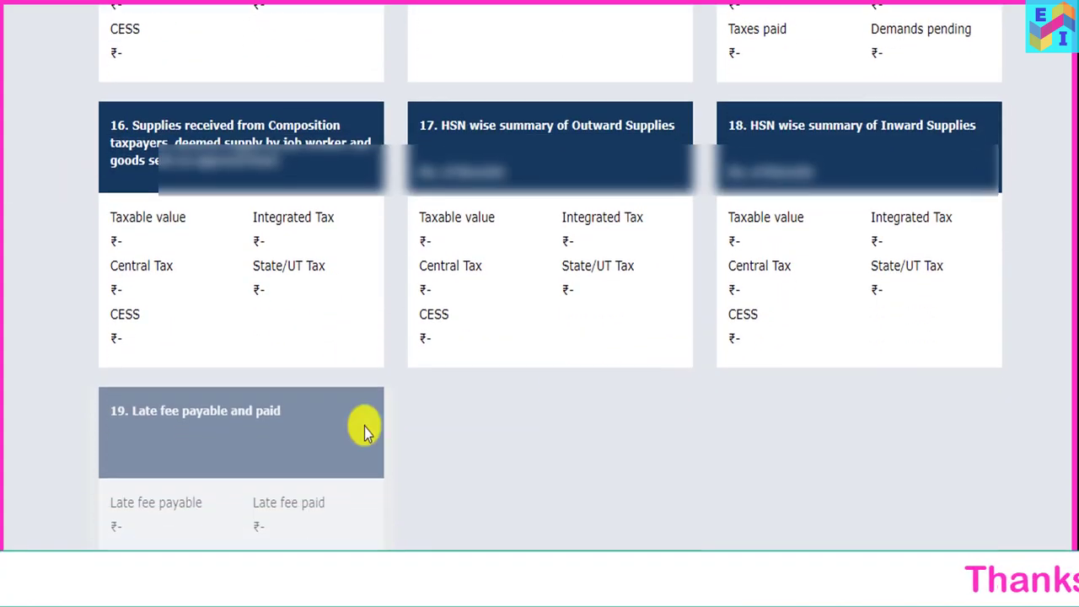
{"action": "scroll", "coordinate": [296, 435], "scroll_direction": "up", "scroll_amount": 1}
{"action": "scroll", "coordinate": [295, 441], "scroll_direction": "up", "scroll_amount": 3}
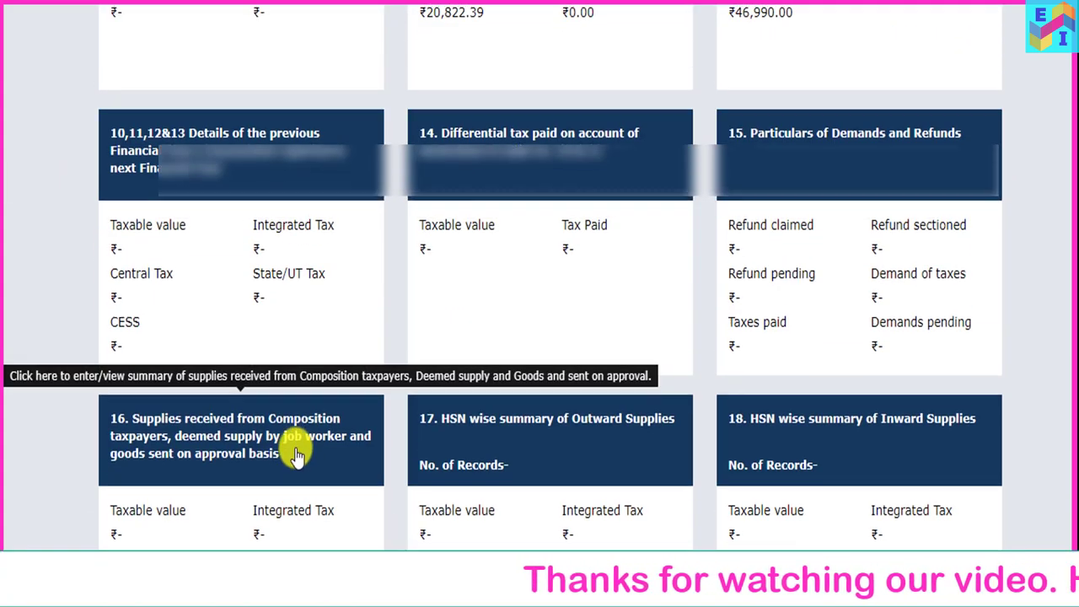
{"action": "scroll", "coordinate": [289, 445], "scroll_direction": "up", "scroll_amount": 4}
{"action": "scroll", "coordinate": [289, 445], "scroll_direction": "up", "scroll_amount": 3}
{"action": "scroll", "coordinate": [289, 445], "scroll_direction": "up", "scroll_amount": 1}
{"action": "scroll", "coordinate": [297, 455], "scroll_direction": "up", "scroll_amount": 2}
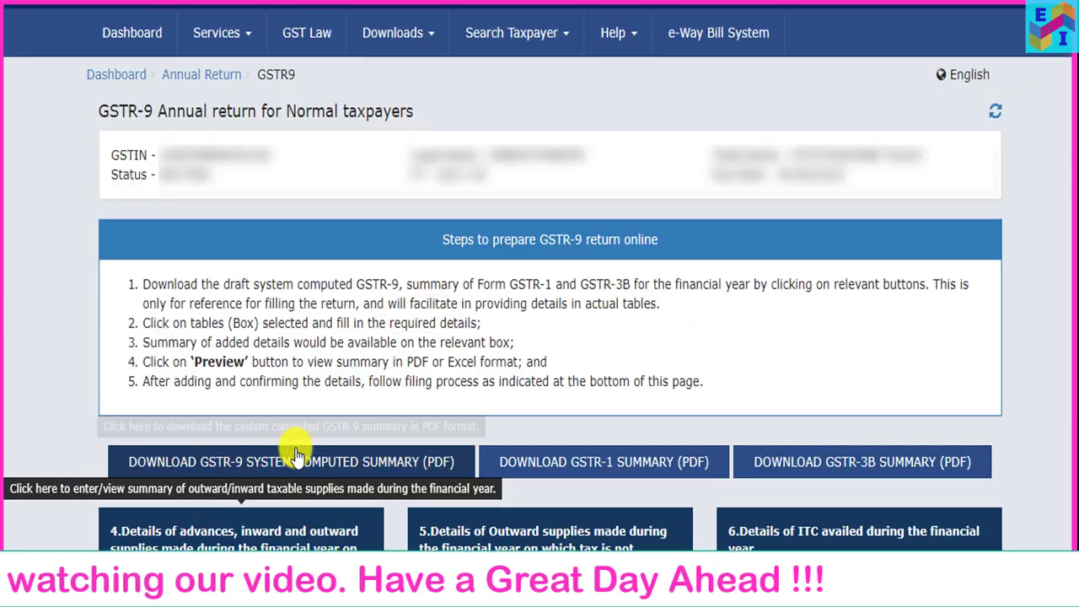